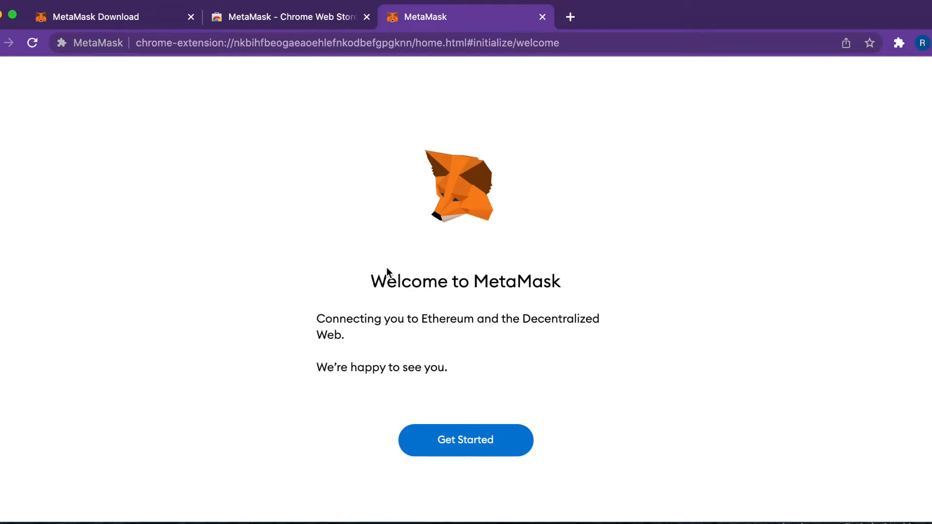
# - Start the setup of a new MetaMask wallet and decline sharing usage data
pyautogui.click(458, 441)
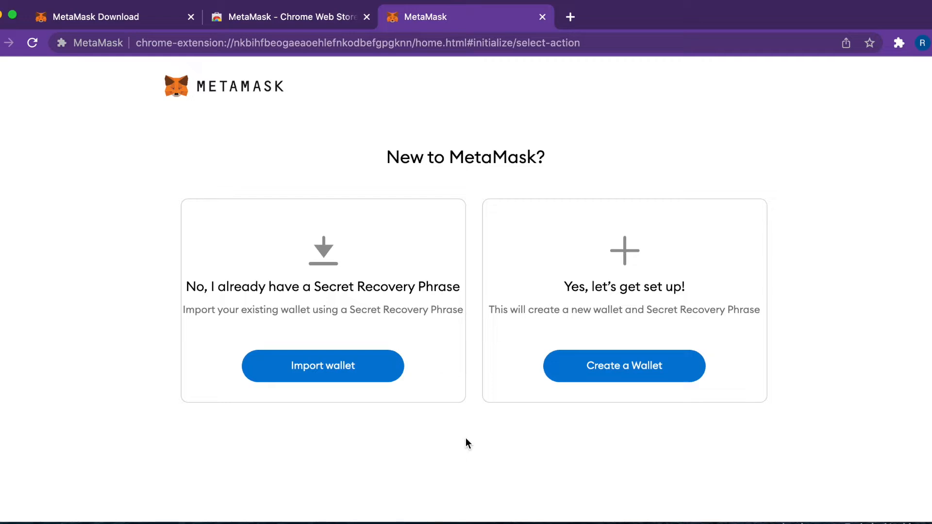
pyautogui.click(624, 368)
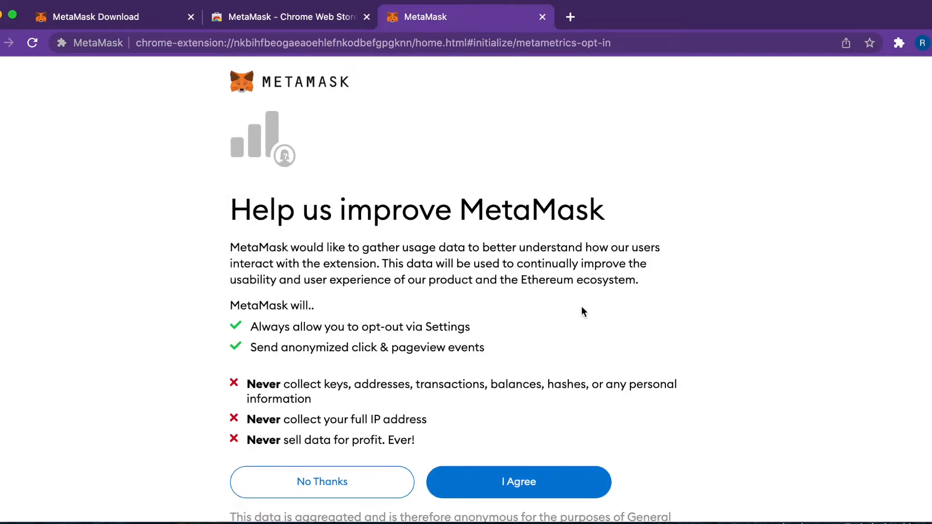
pyautogui.scroll(-2, 576, 304)
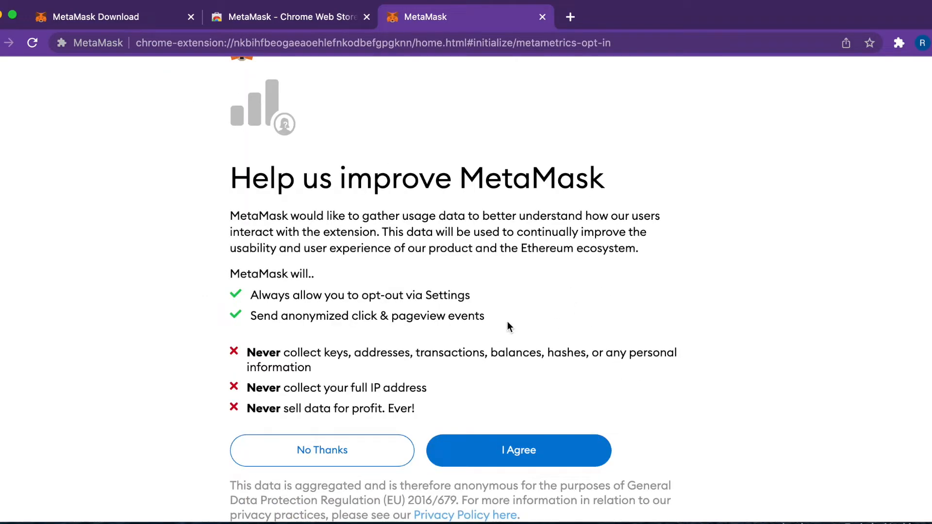
pyautogui.click(315, 452)
# - Enter and confirm the new wallet password, agree to the Terms of Use and create the wallet
pyautogui.write('••••••••••')
pyautogui.press('Tab')
pyautogui.write('••••••••••')
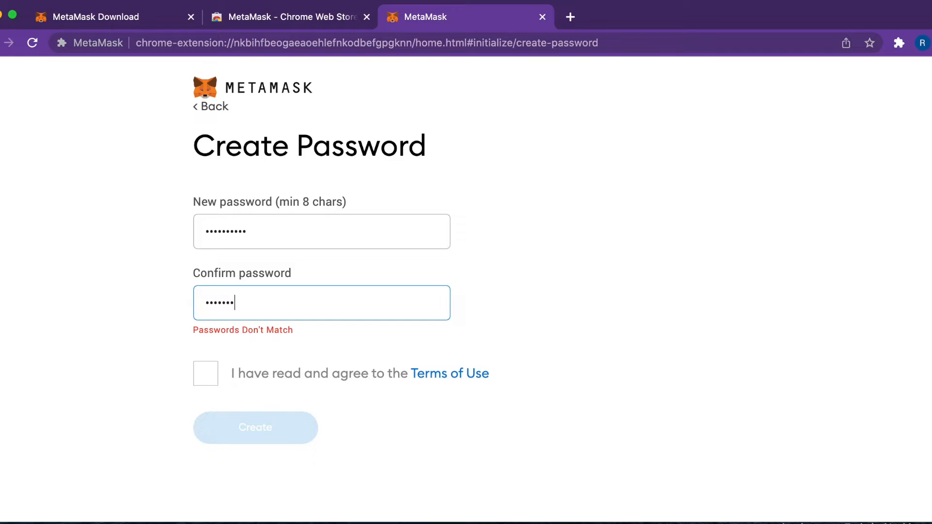
pyautogui.click(207, 361)
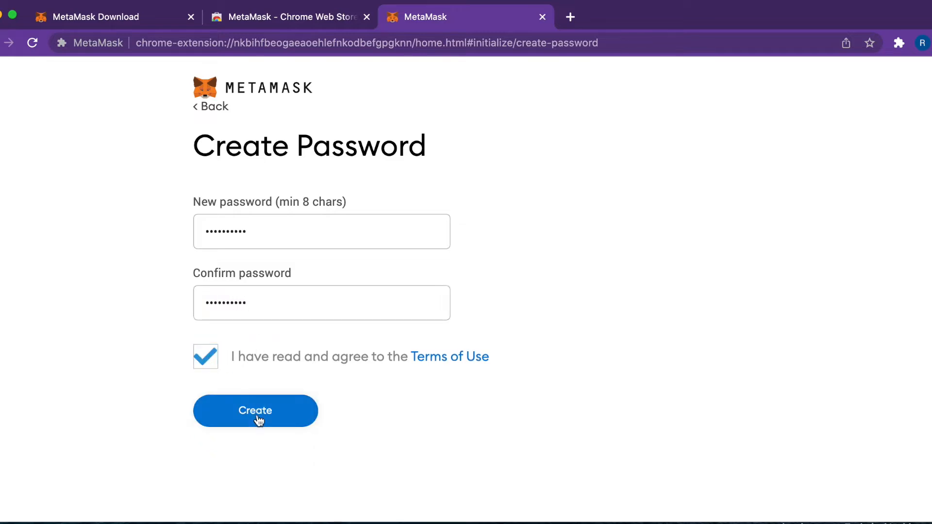
pyautogui.click(257, 416)
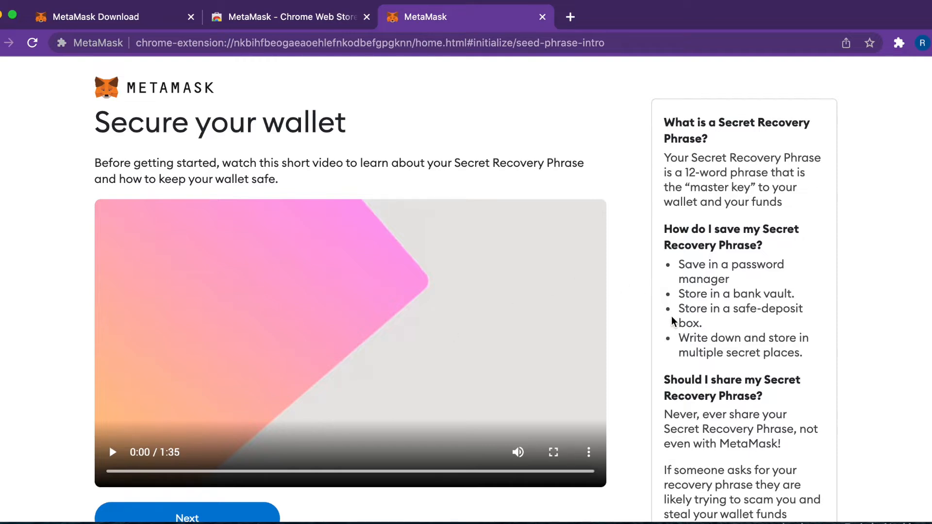
# - Pass the wallet security introduction, postpone the Secret Recovery Phrase backup and dismiss the What's new notice
pyautogui.scroll(-1, 673, 320)
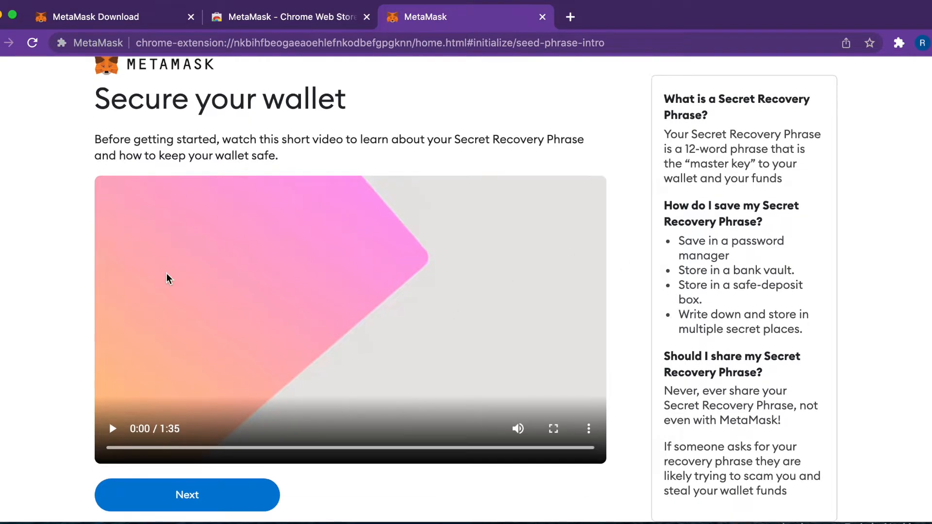
pyautogui.click(197, 500)
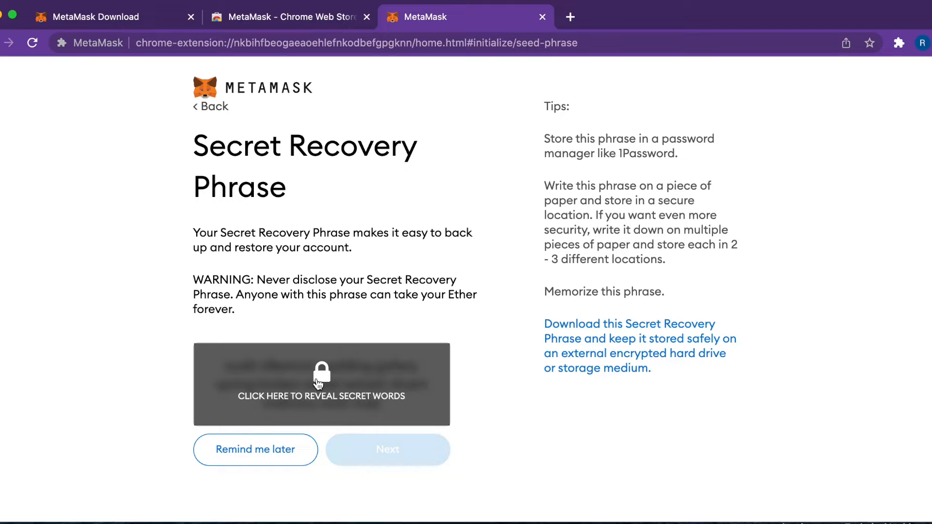
pyautogui.click(248, 452)
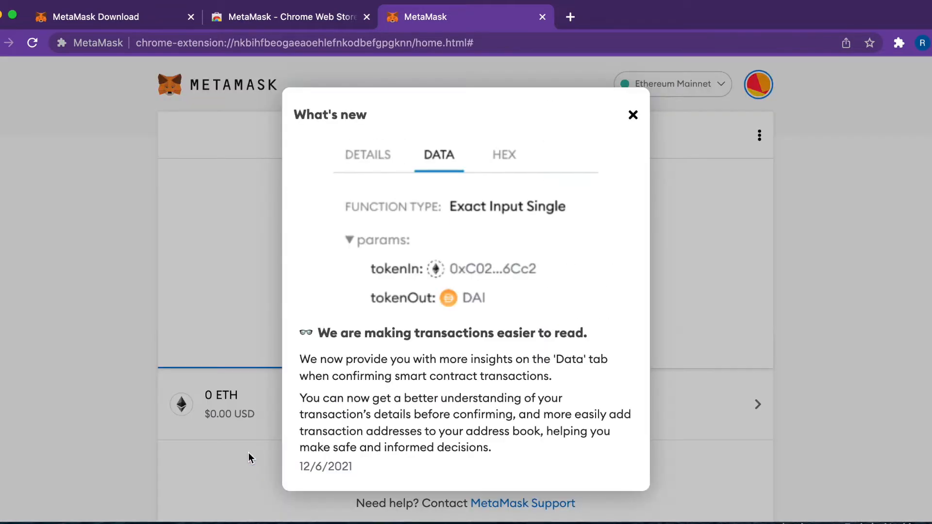
pyautogui.click(633, 116)
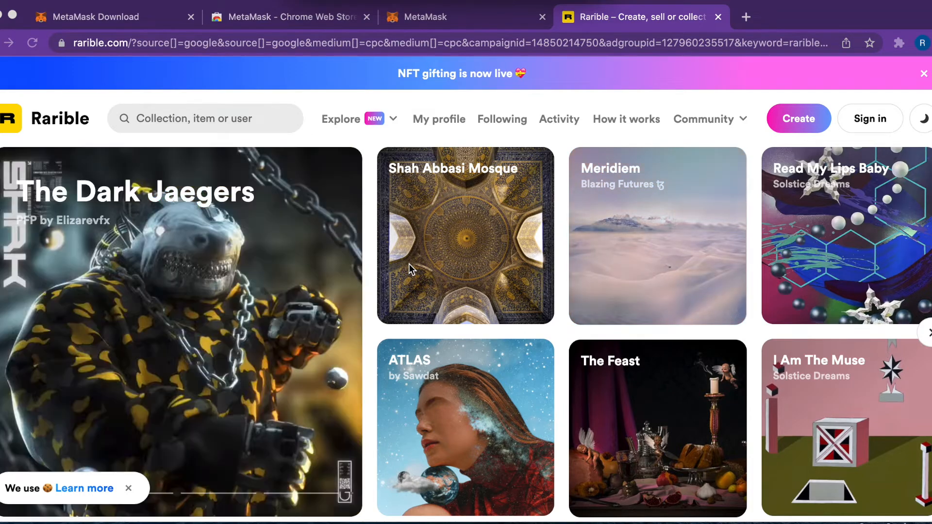
# - Look through the featured artworks, top collections, hot bids and top sellers on the Rarible home page
pyautogui.scroll(-6, 510, 302)
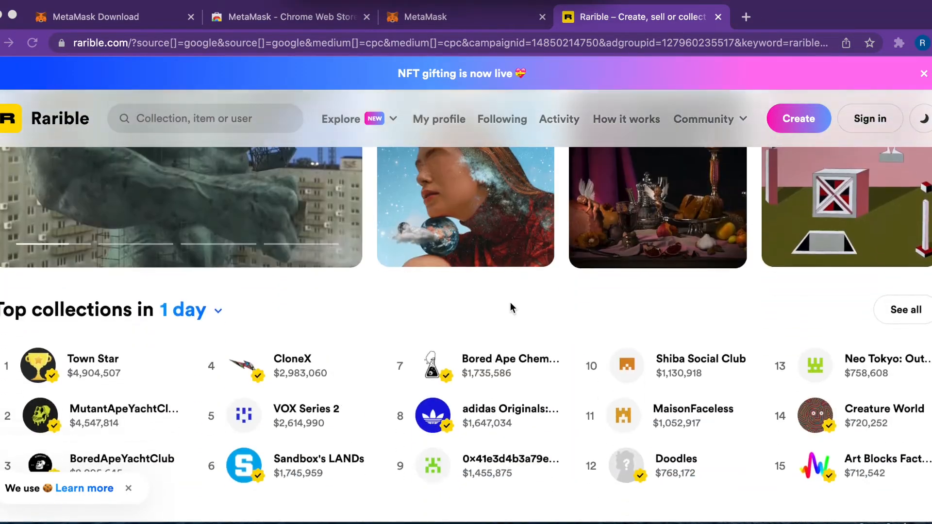
pyautogui.scroll(4, 511, 306)
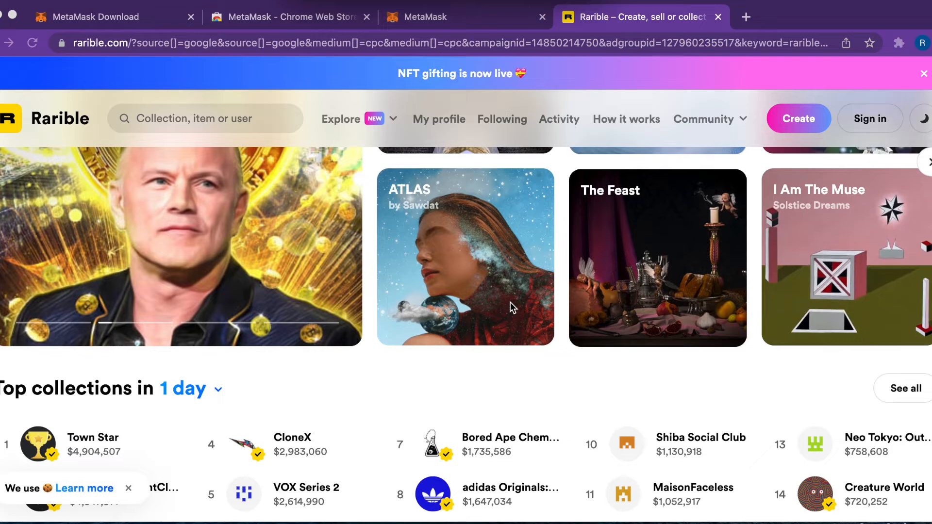
pyautogui.scroll(-2, 511, 306)
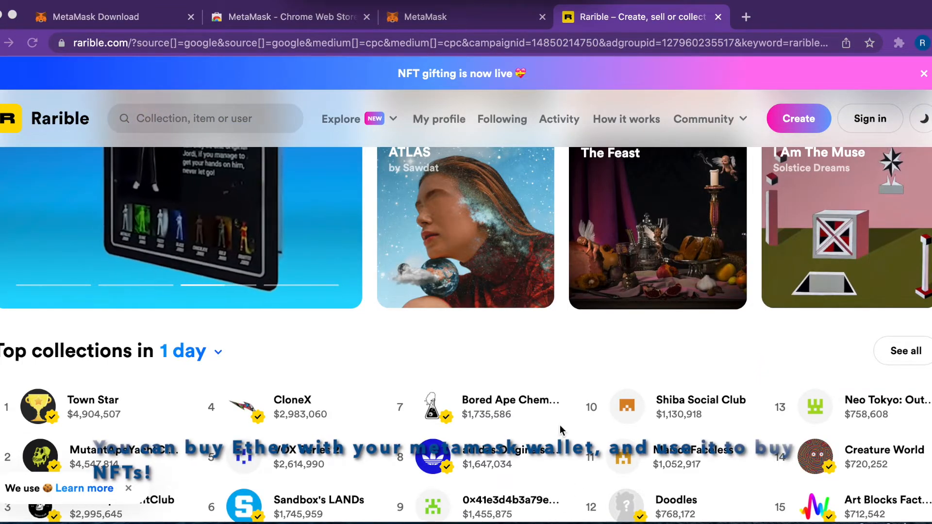
pyautogui.scroll(-2, 561, 425)
pyautogui.scroll(-4, 560, 426)
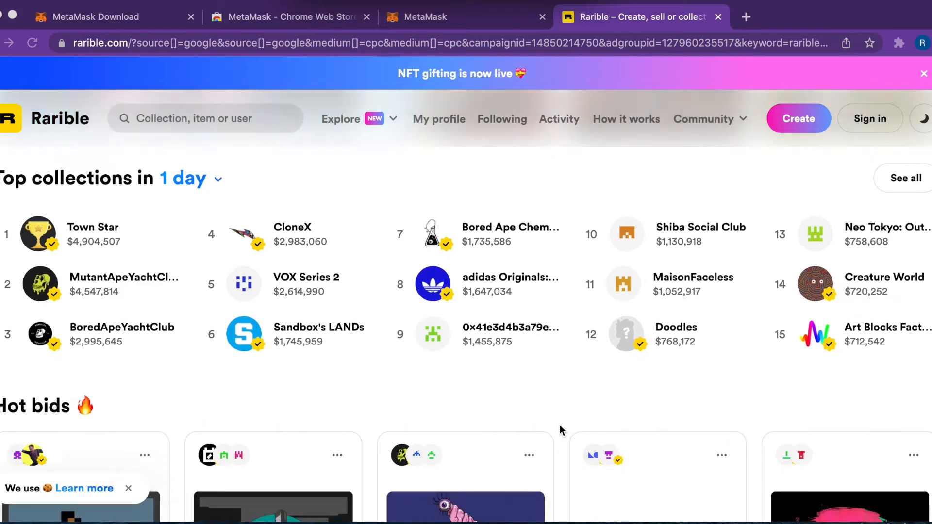
pyautogui.scroll(-4, 560, 424)
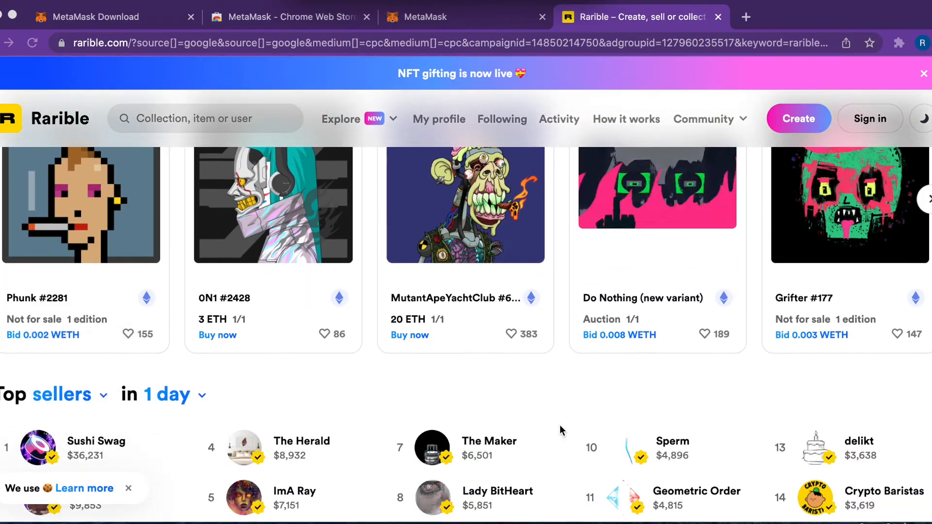
pyautogui.scroll(10, 560, 425)
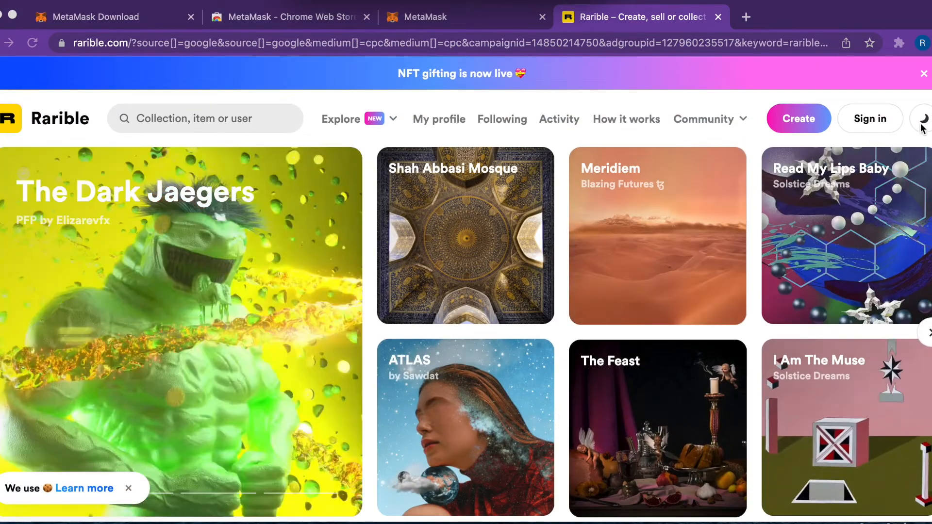
# - Switch Rarible to the dark theme and sign in with MetaMask, connecting Account 1
pyautogui.click(925, 123)
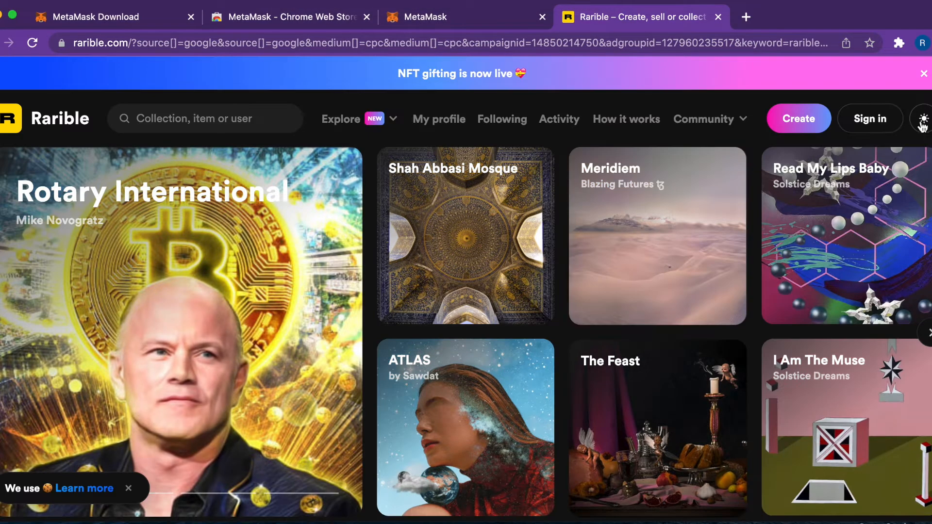
pyautogui.click(876, 122)
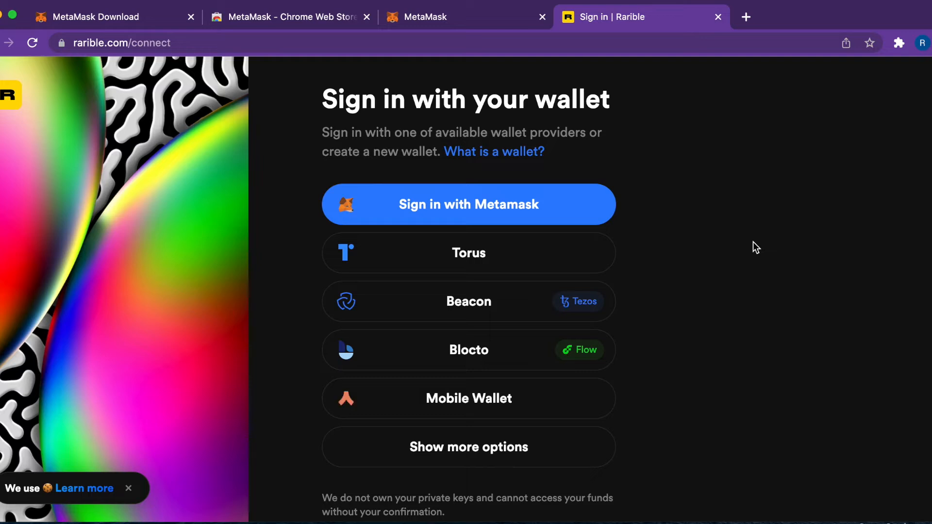
pyautogui.click(490, 212)
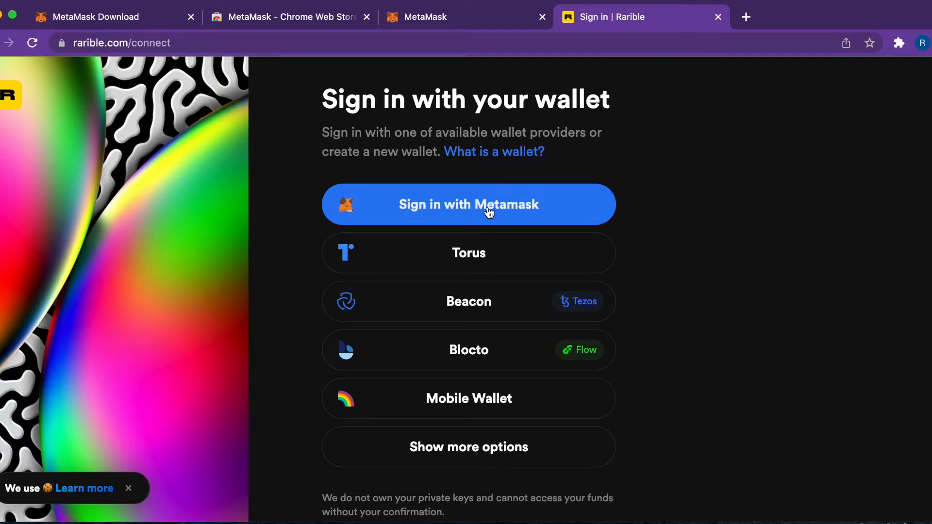
pyautogui.click(489, 213)
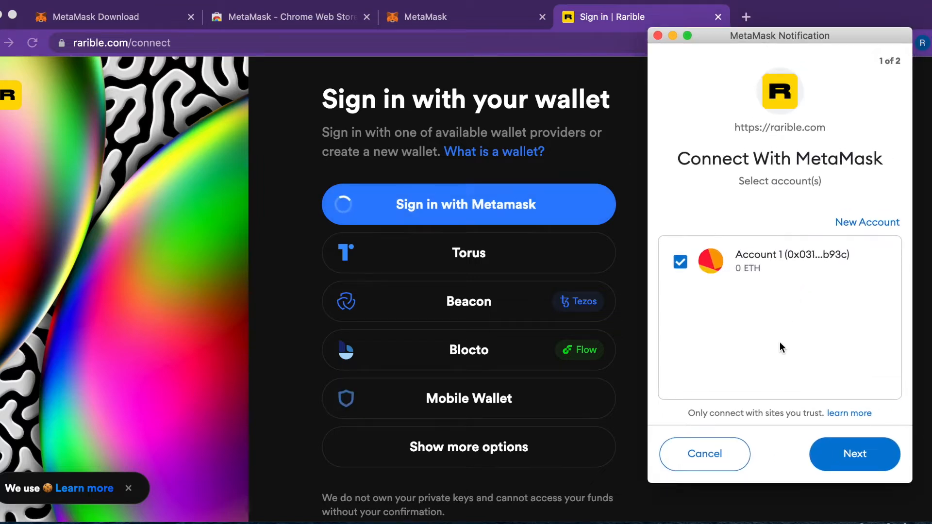
pyautogui.click(842, 457)
pyautogui.click(843, 456)
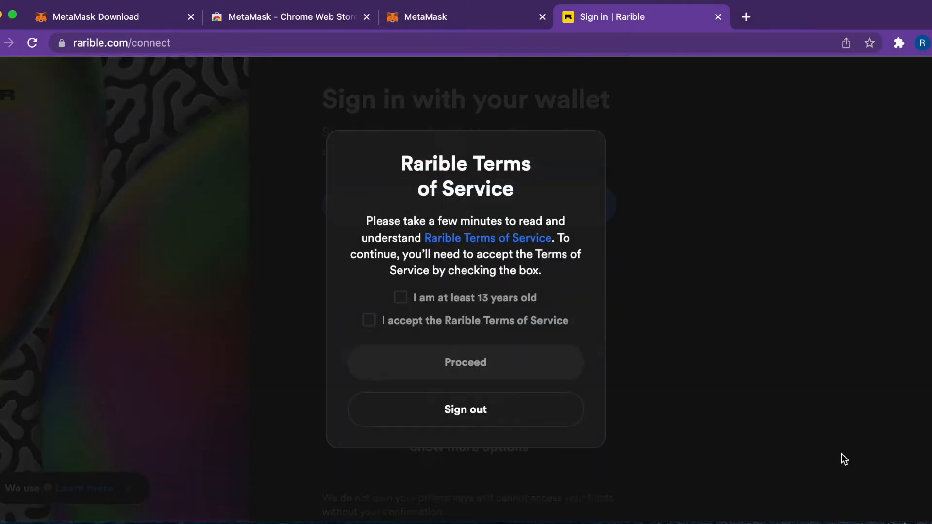
# - Confirm being at least 13 years old, accept the Rarible Terms of Service and proceed
pyautogui.click(401, 298)
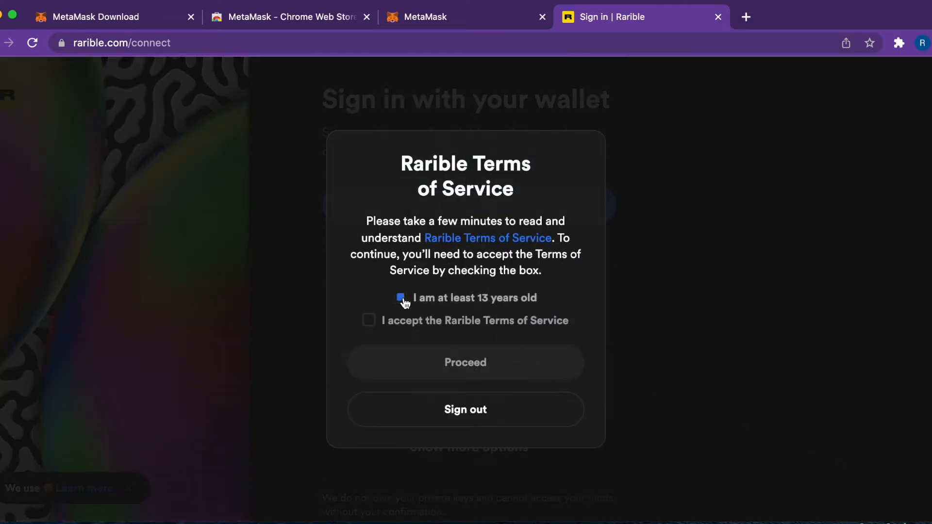
pyautogui.click(368, 321)
pyautogui.click(417, 364)
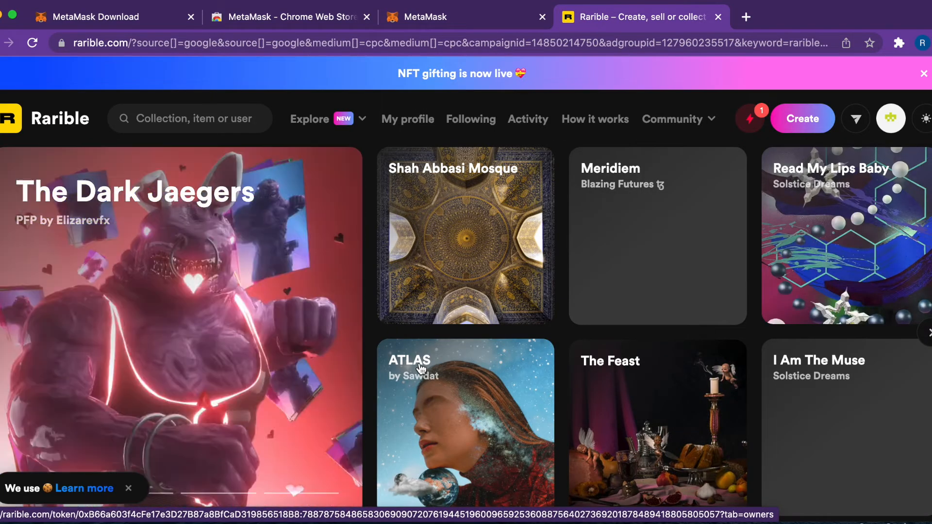
# - Open the ATLAS artwork and like it, signing the like request in MetaMask
pyautogui.scroll(-4, 208, 390)
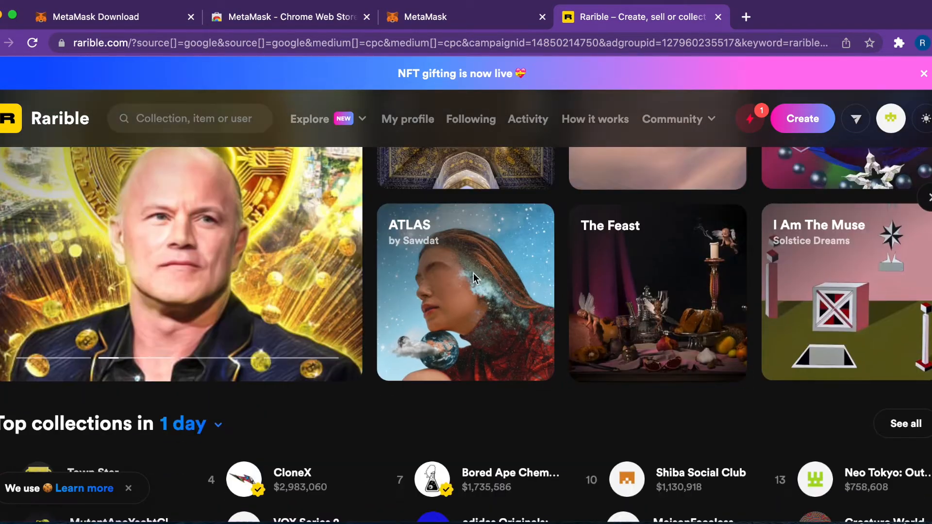
pyautogui.click(473, 273)
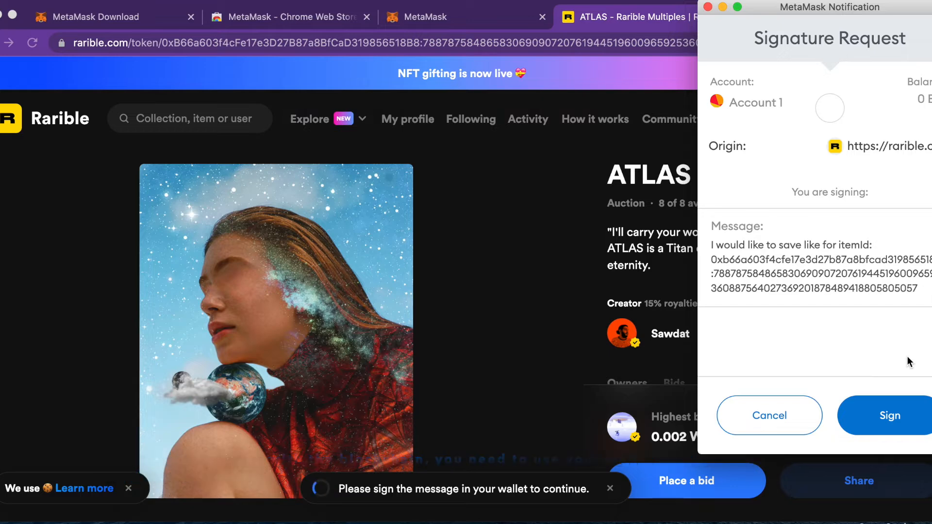
pyautogui.click(889, 420)
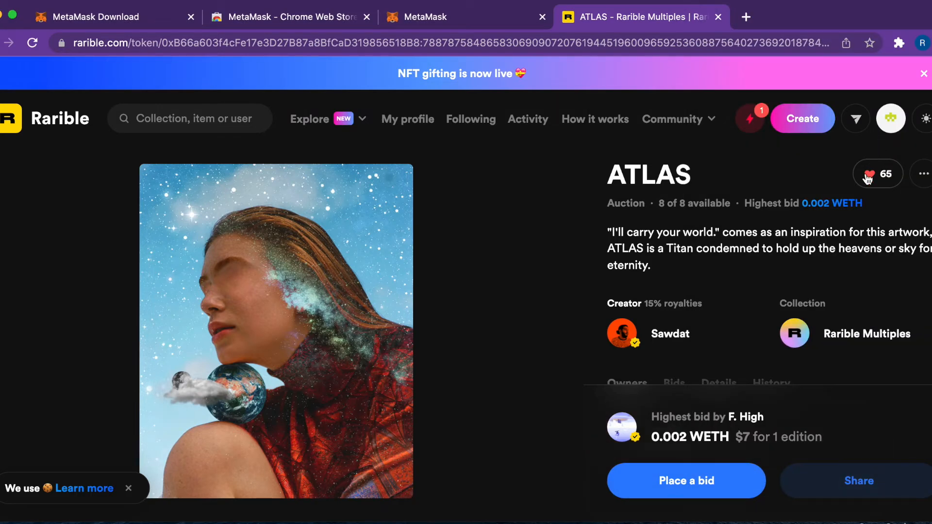
# - Start creating a new NFT on the Ethereum blockchain as a Single item
pyautogui.click(802, 129)
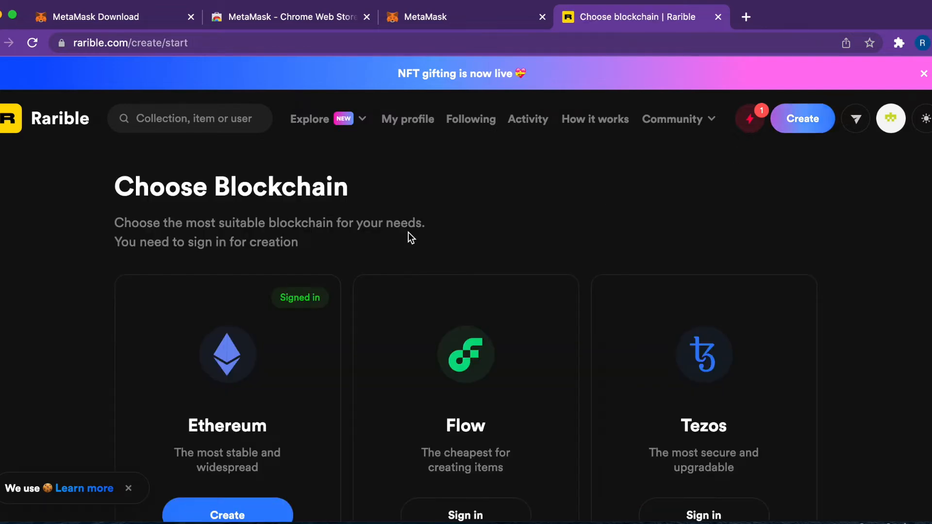
pyautogui.scroll(-1, 409, 232)
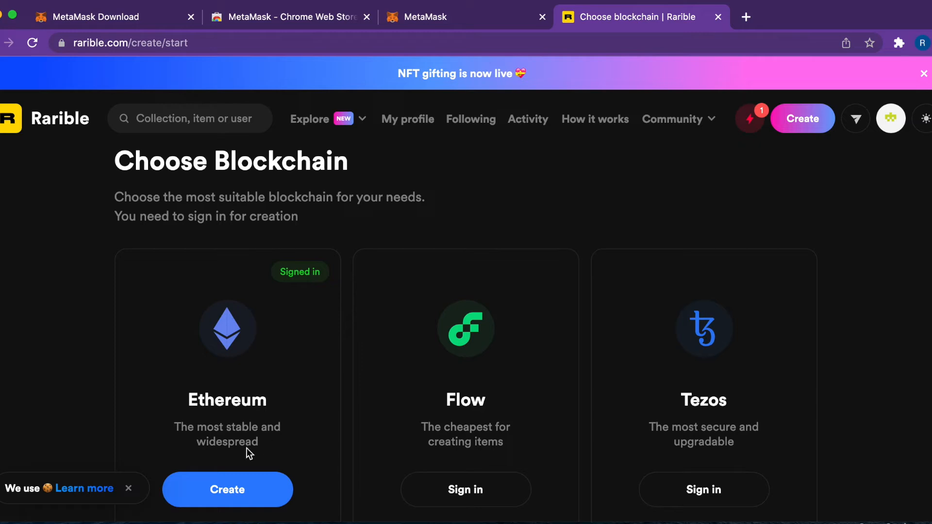
pyautogui.click(233, 488)
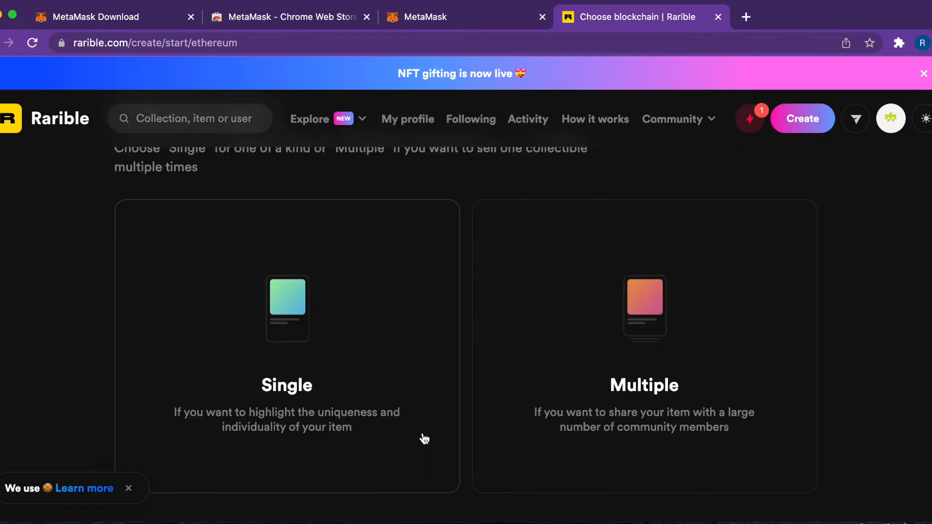
pyautogui.scroll(1, 425, 439)
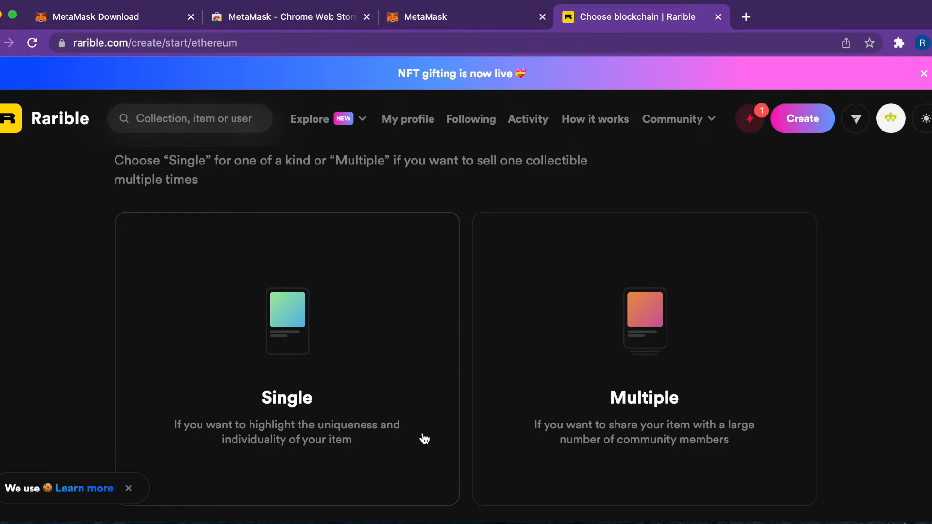
pyautogui.click(298, 339)
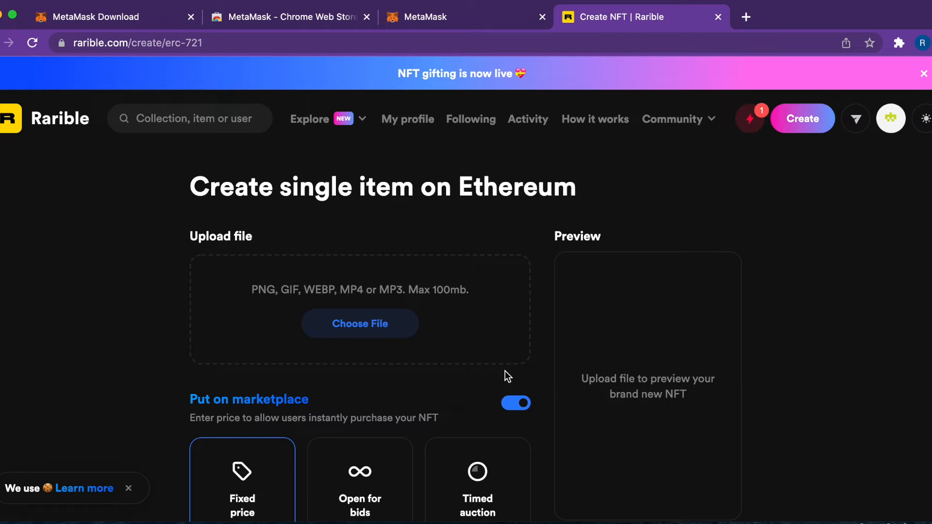
# - Upload the drawing of the red-caped animal as the NFT file and review the marketplace sale options
pyautogui.click(362, 324)
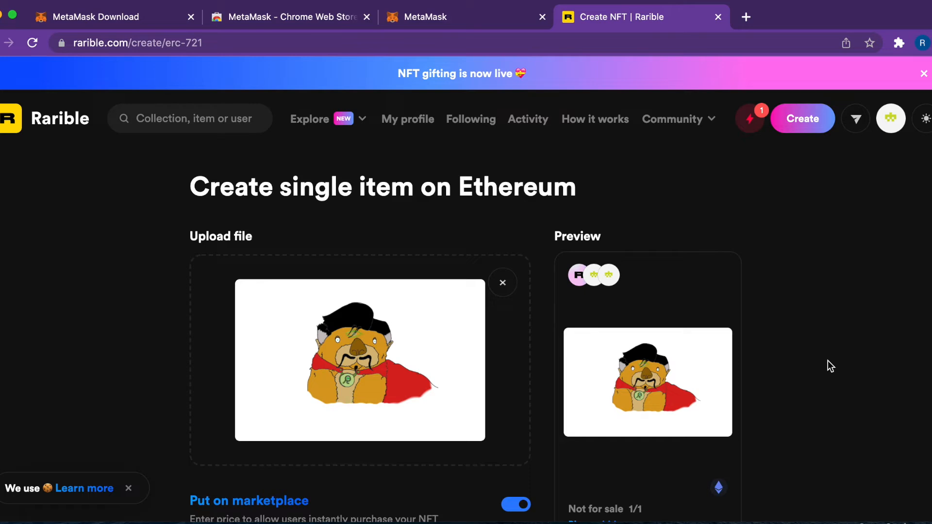
pyautogui.scroll(-4, 481, 312)
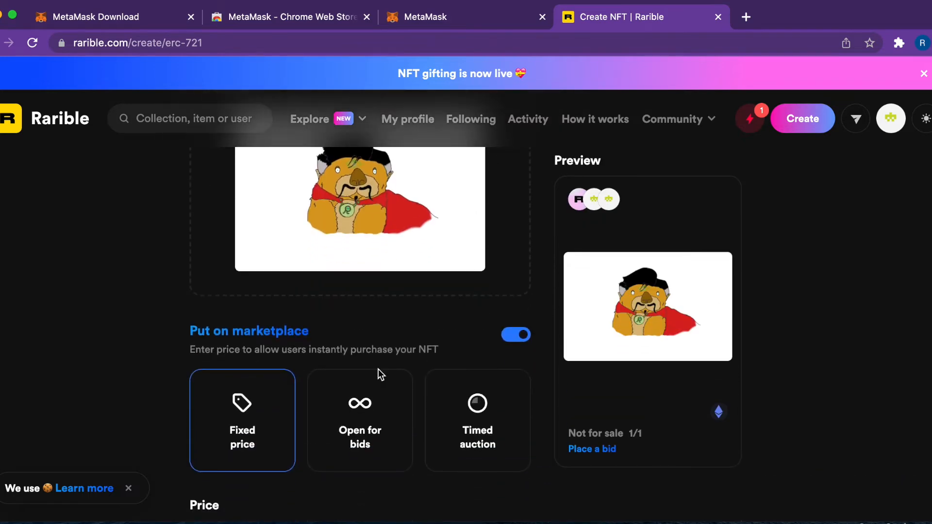
pyautogui.scroll(1, 432, 346)
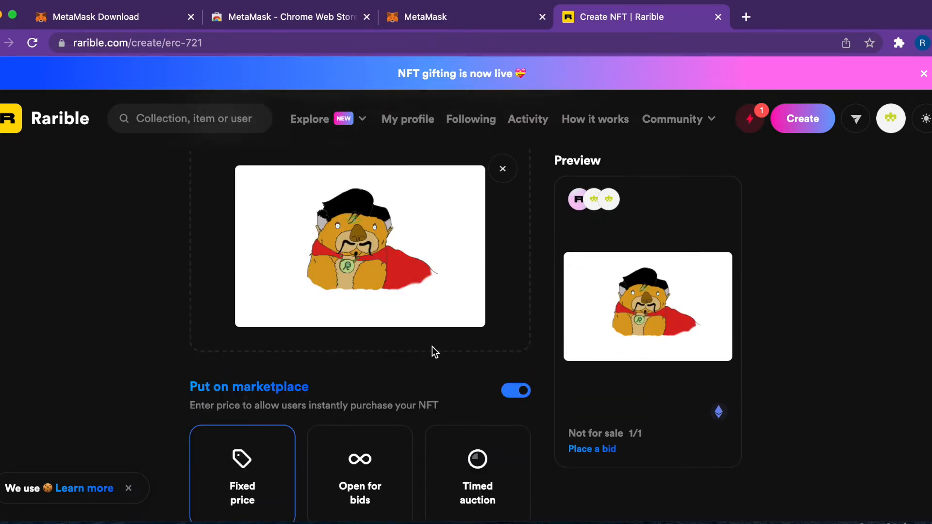
pyautogui.scroll(-2, 421, 385)
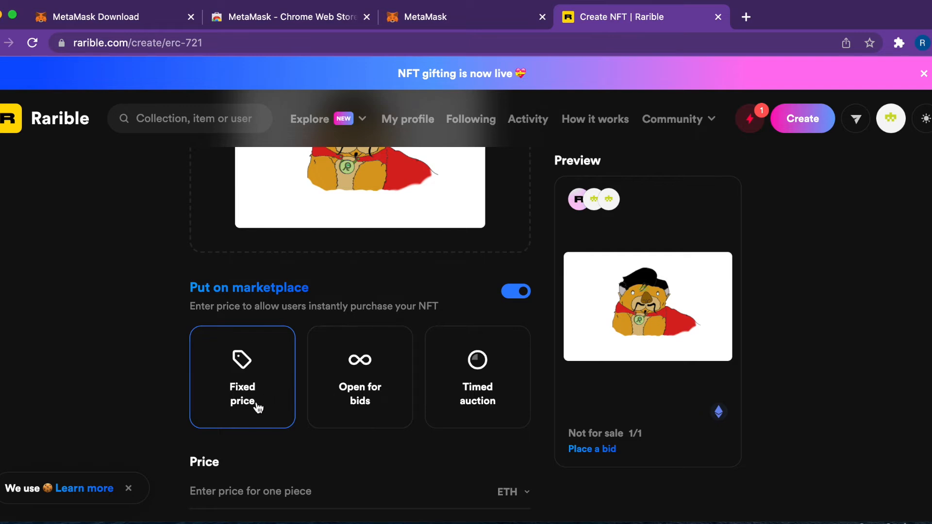
# - Set the fixed sale price of the NFT to 0.05 ETH
pyautogui.click(297, 480)
pyautogui.scroll(-1, 292, 483)
pyautogui.write('0.05')
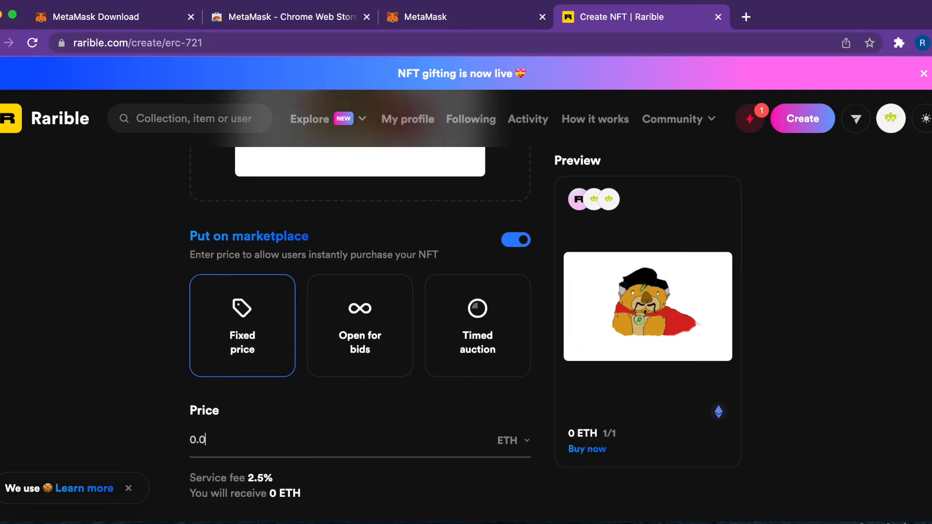
# - Name the NFT "Rogue Otter #7" and enter the description "One of 100 Rogue Otters. Join the club."
pyautogui.scroll(-6, 237, 385)
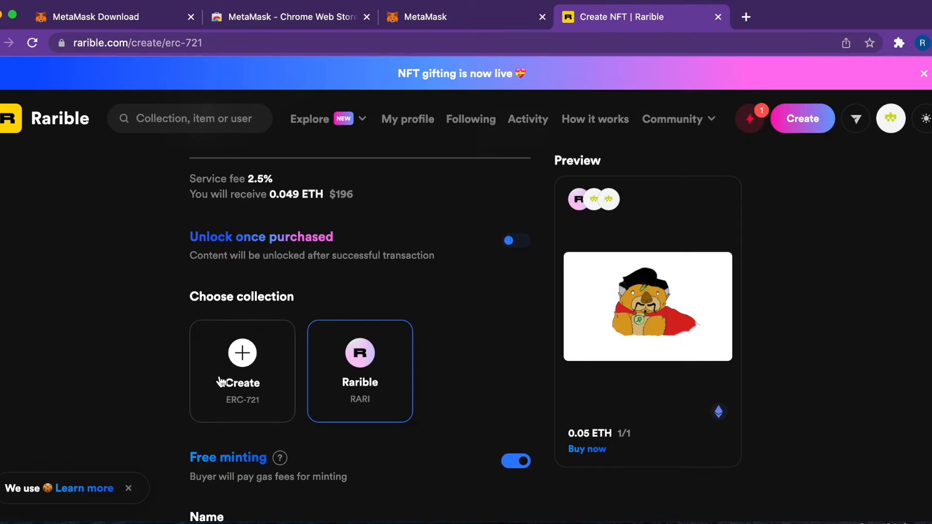
pyautogui.scroll(-3, 212, 385)
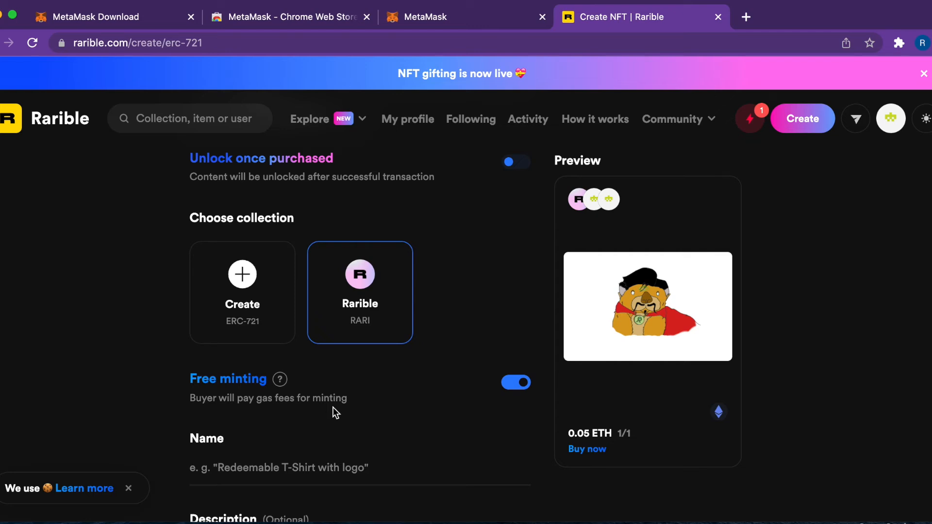
pyautogui.scroll(-3, 334, 412)
pyautogui.click(144, 339)
pyautogui.write('Rogue Otter #7')
pyautogui.press('Tab')
pyautogui.write('One of 100 Rogue Otters. joi')
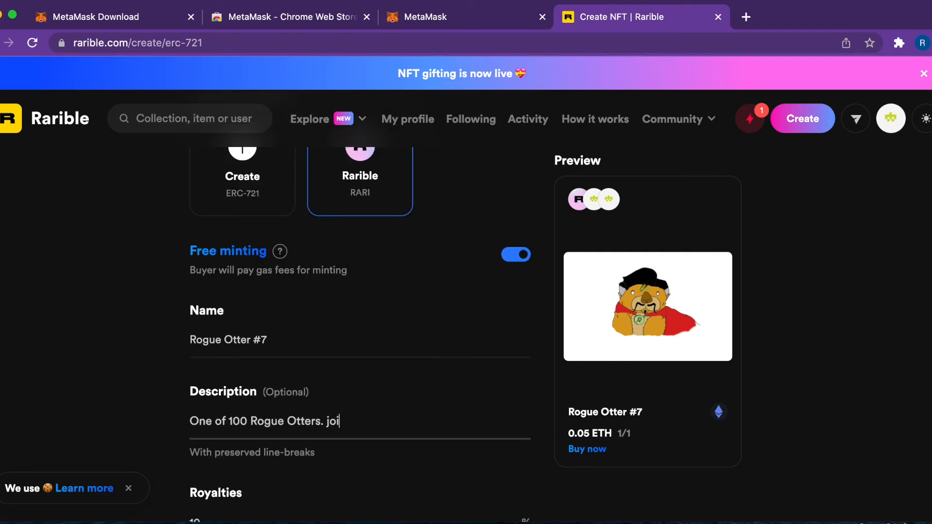
pyautogui.press('BackSpace')
pyautogui.press('BackSpace')
pyautogui.press('BackSpace')
pyautogui.write('Join the club.')
# - Create the item and sign the Mint721 signature request in MetaMask
pyautogui.scroll(-3, 319, 390)
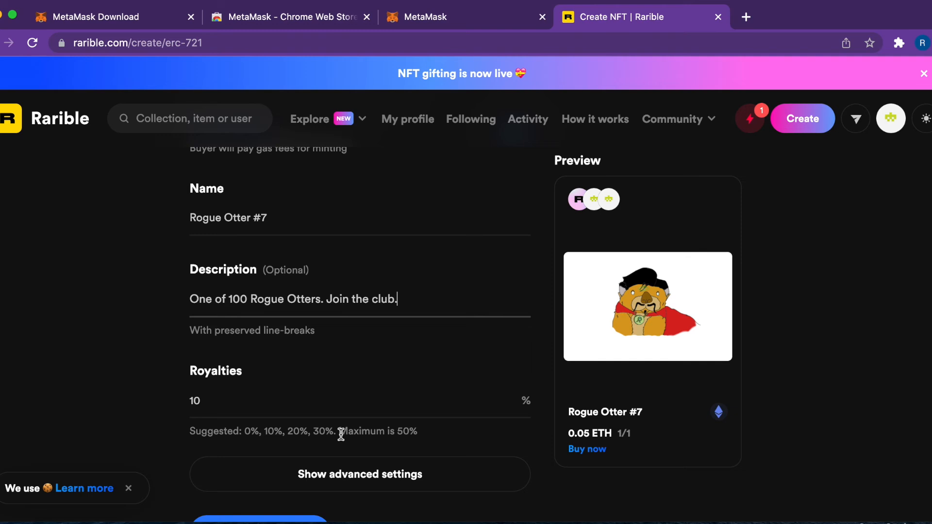
pyautogui.scroll(-2, 341, 435)
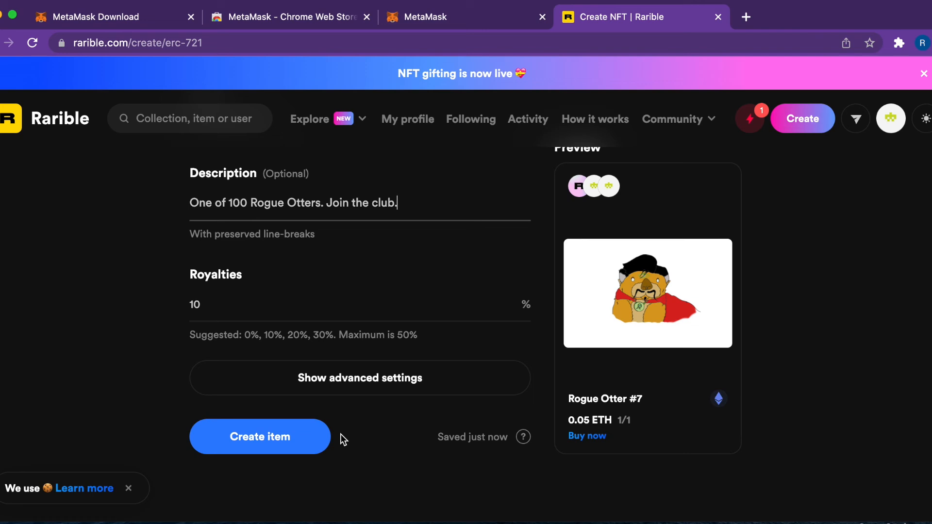
pyautogui.click(278, 438)
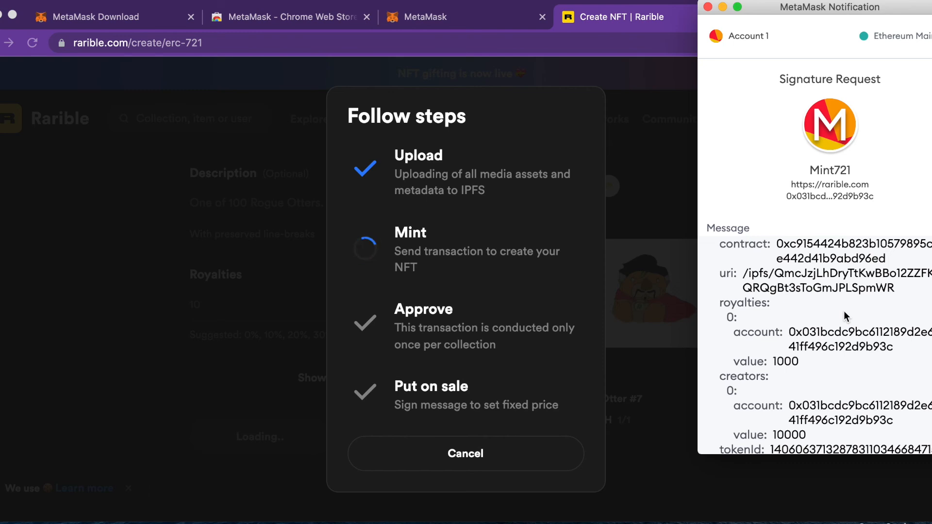
pyautogui.scroll(-5, 844, 311)
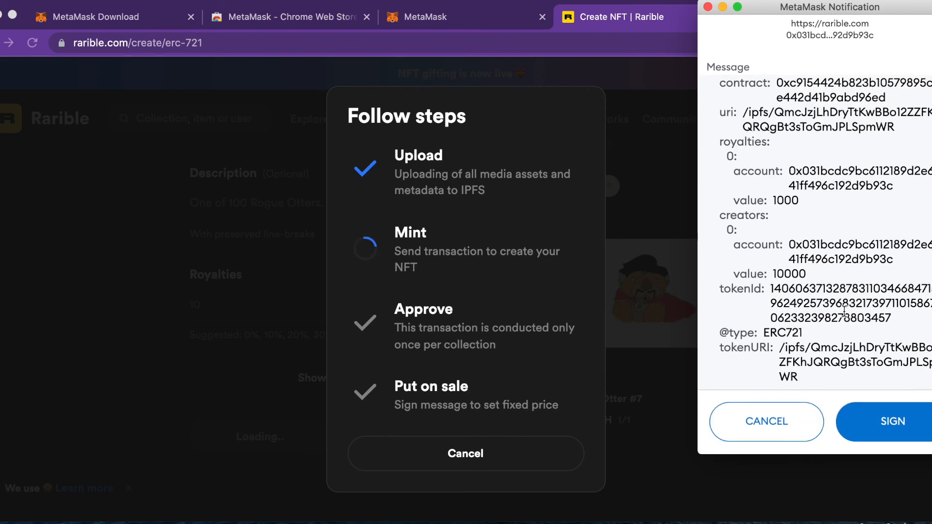
pyautogui.click(893, 422)
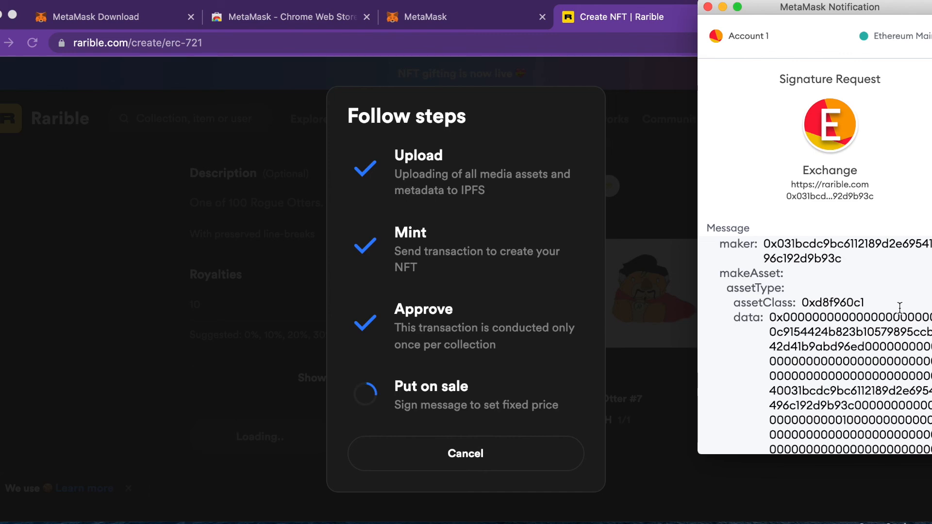
# - Sign the Exchange request in MetaMask to put the NFT on sale, and open the new NFT's page
pyautogui.scroll(-10, 874, 360)
pyautogui.scroll(-5, 874, 359)
pyautogui.click(898, 426)
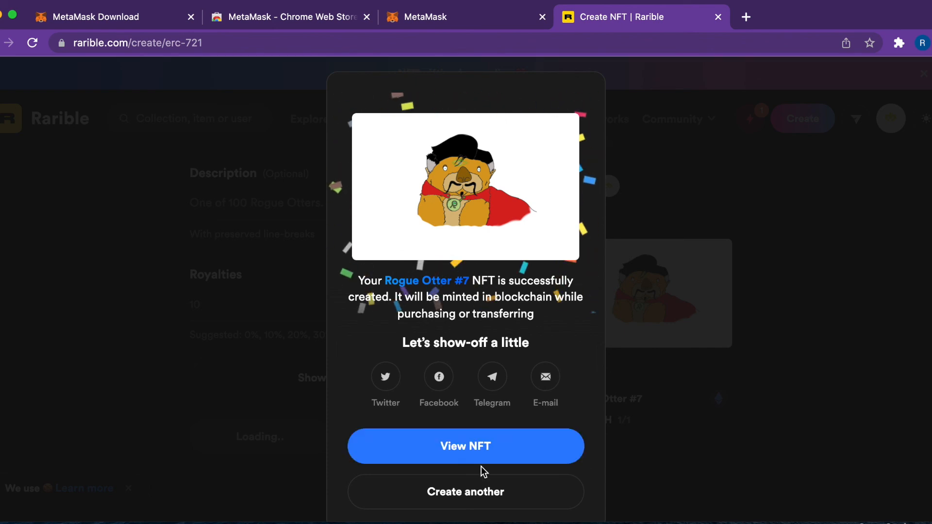
pyautogui.click(460, 455)
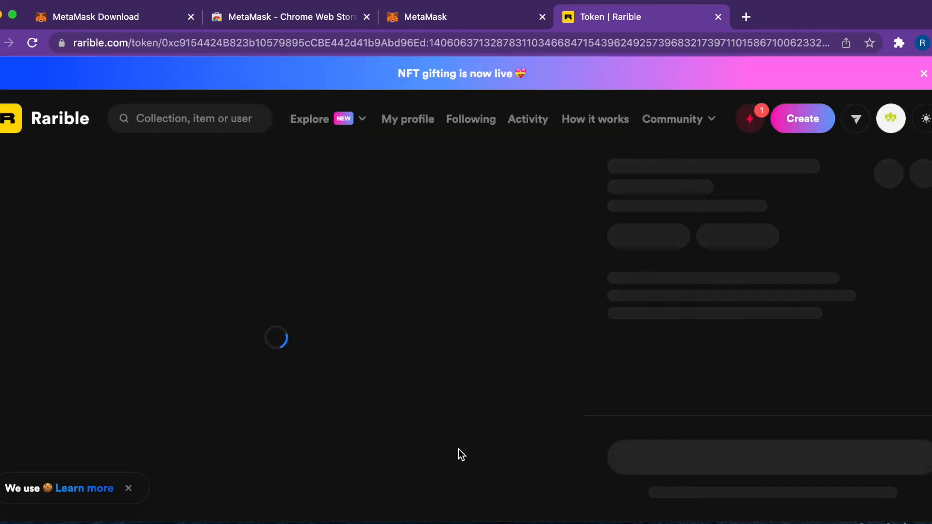